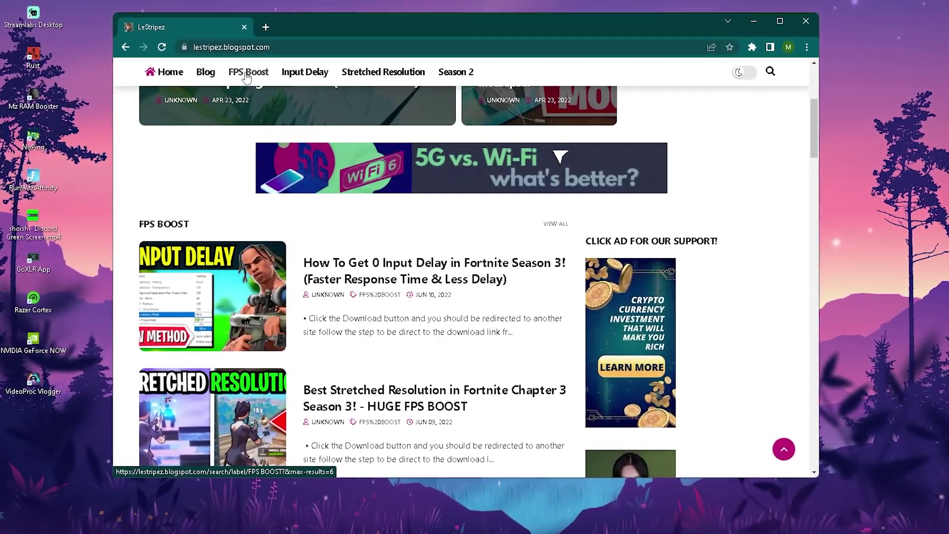
Download Fix Stutter.zip from the 'How To Get 0 Input Delay' post in the FPS Boost list.
left_click(247, 74)
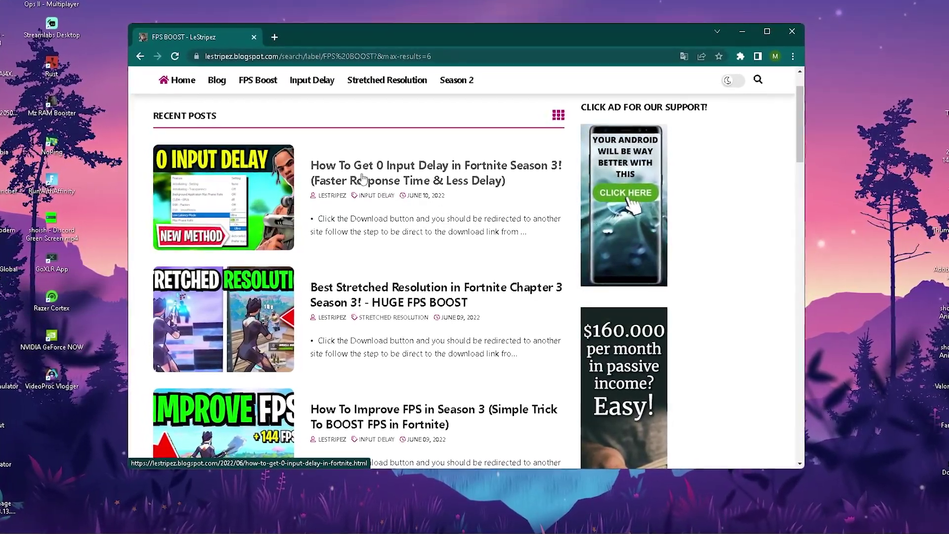
left_click(346, 181)
scroll(377, 222, "down", 4)
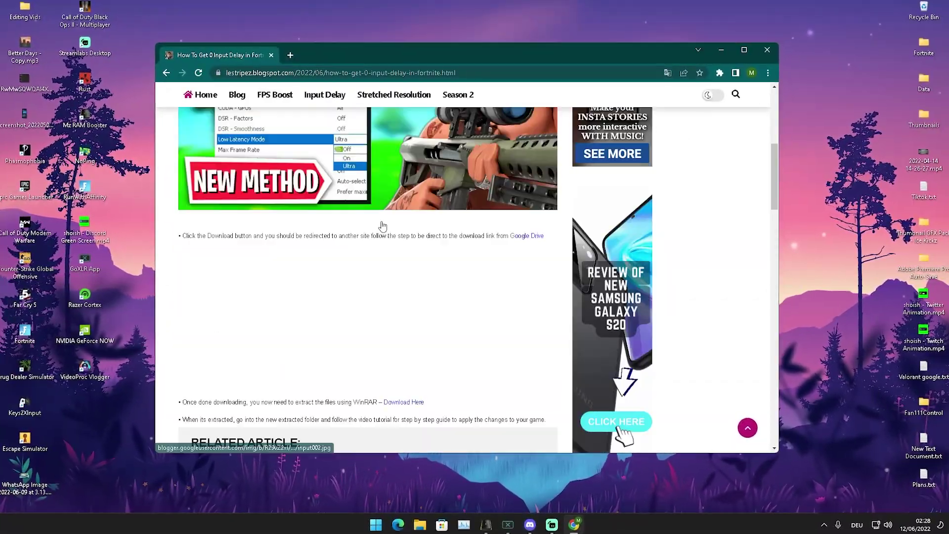
scroll(383, 226, "down", 8)
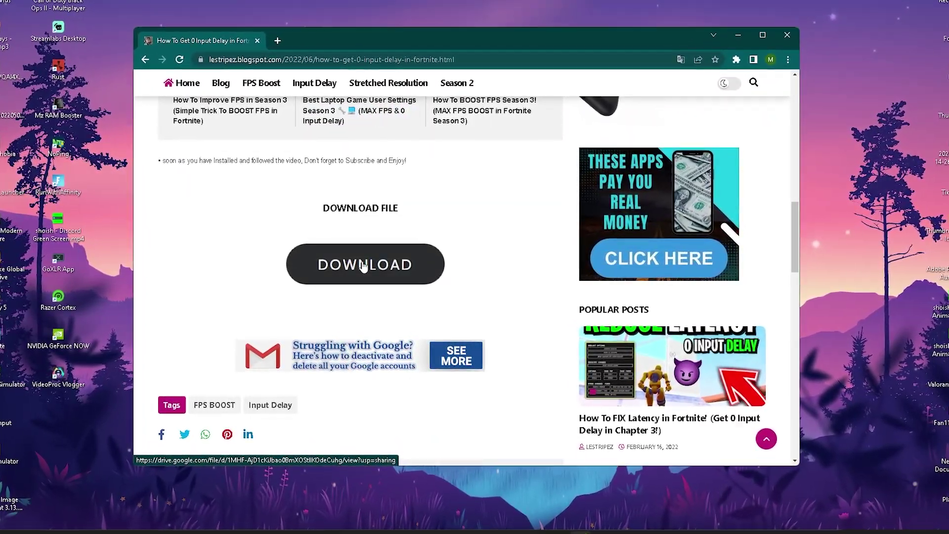
left_click(790, 32)
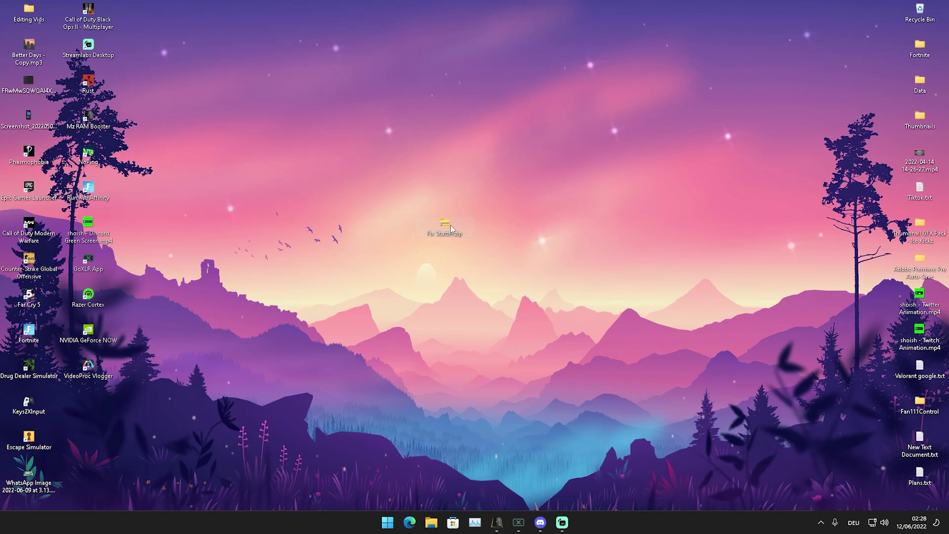
Extract Fix Stutter.zip into a Fix Stutter folder and launch its RunWithAffinity.exe.
right_click(431, 229)
left_click(494, 305)
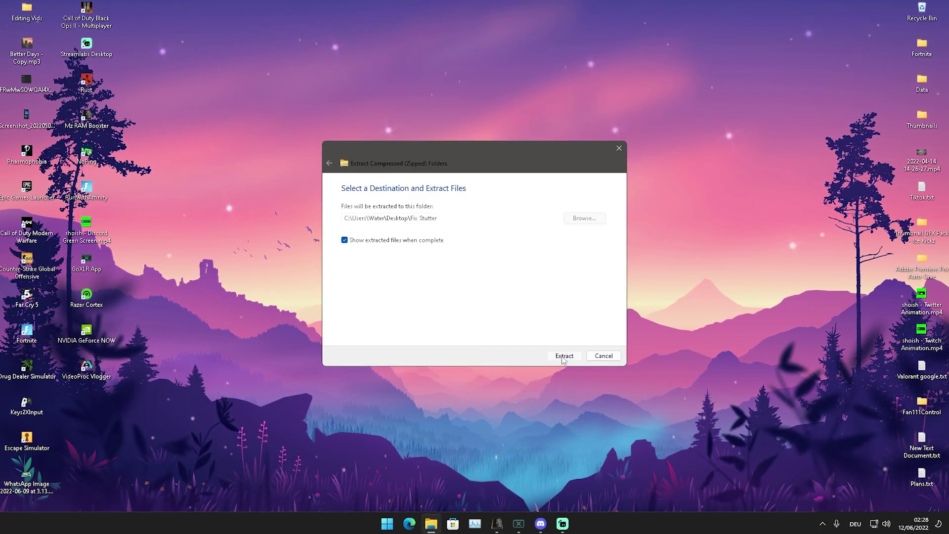
left_click(564, 355)
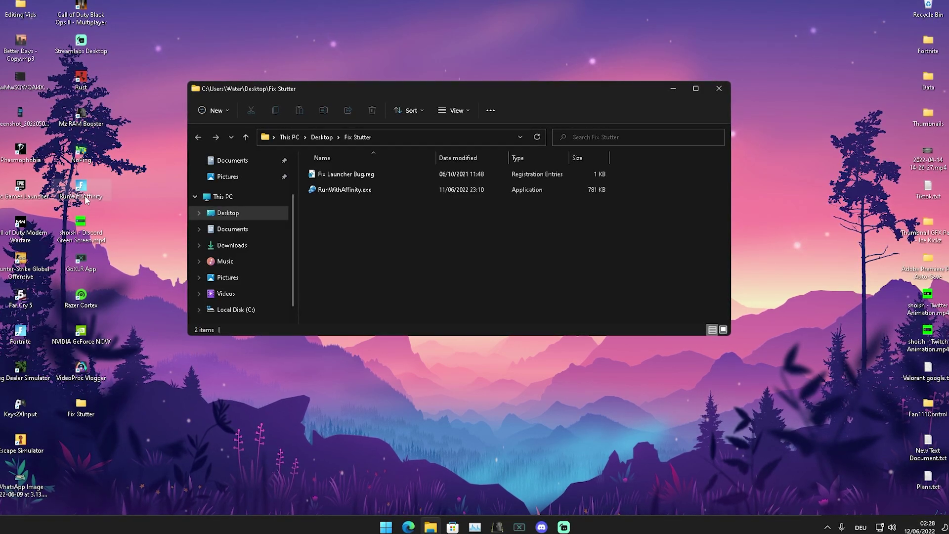
double_click(334, 192)
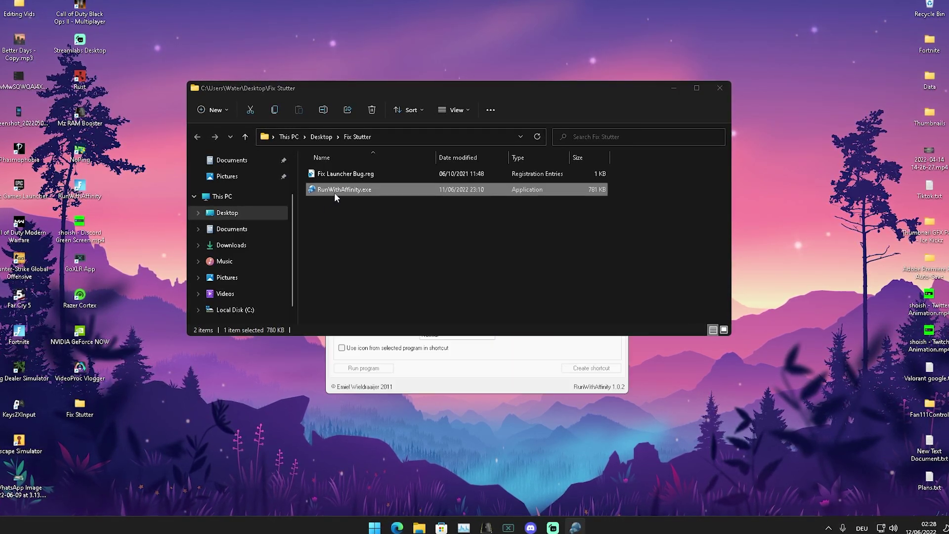
Hide the Fix Stutter window and browse the program picker to C:\Program Files.
left_click(681, 87)
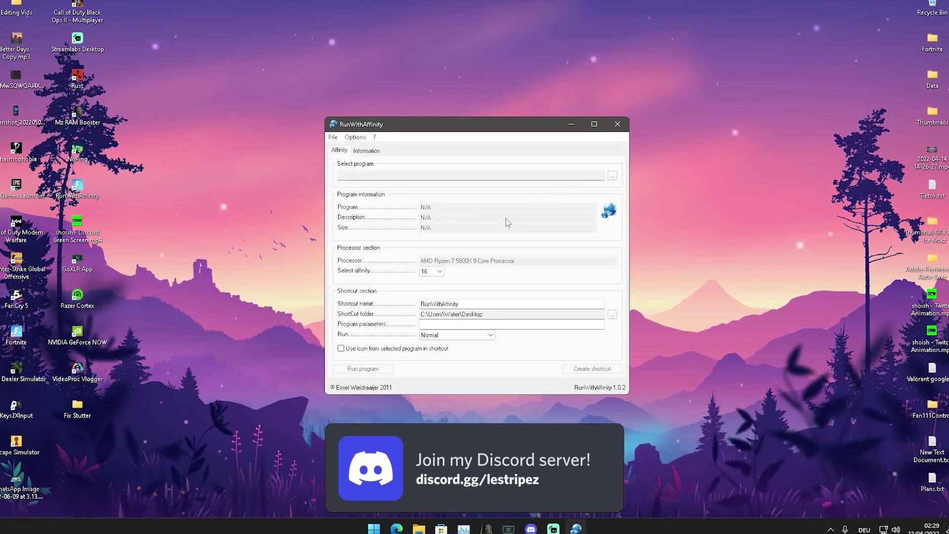
left_click(612, 175)
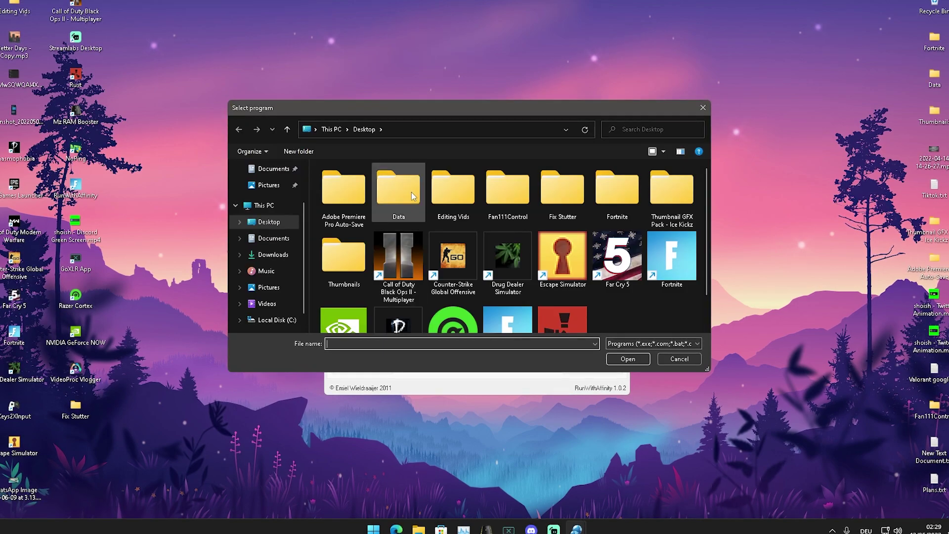
left_click(272, 207)
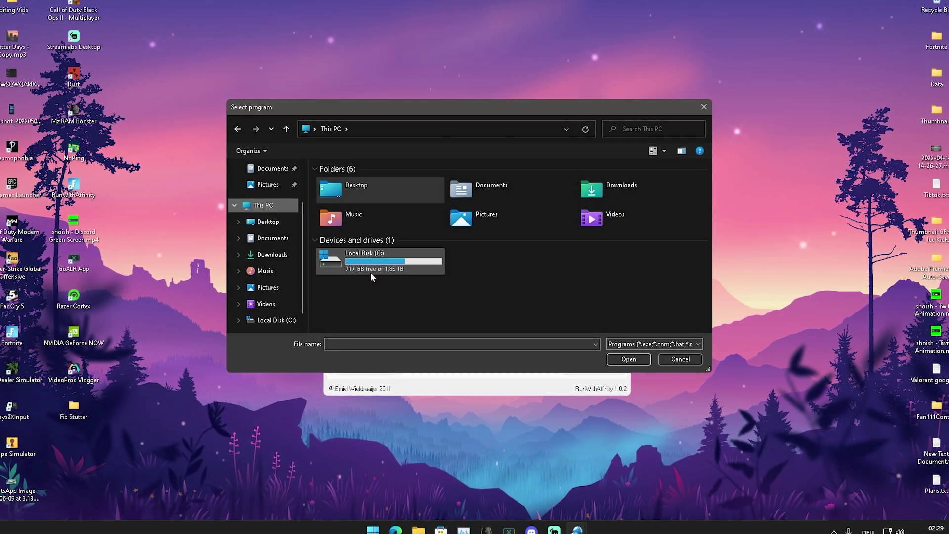
double_click(370, 272)
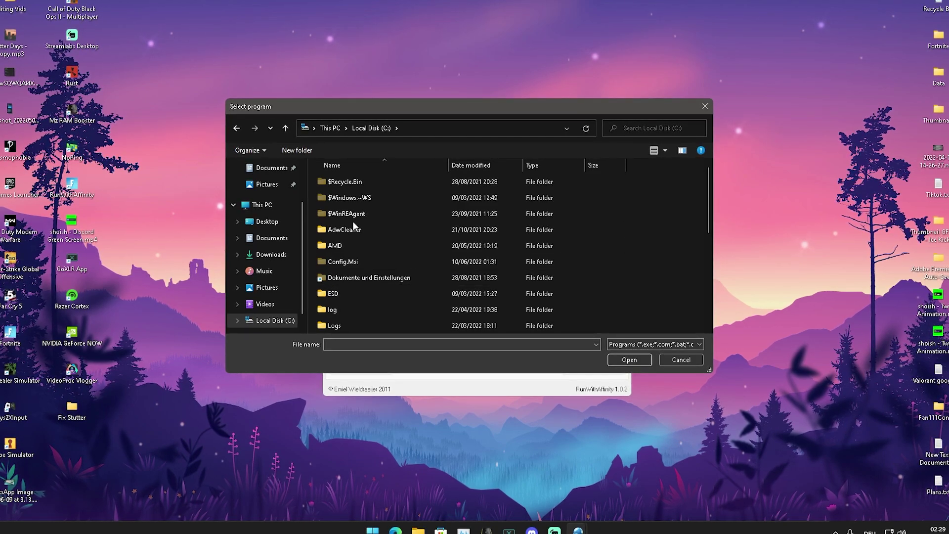
scroll(353, 227, "down", 2)
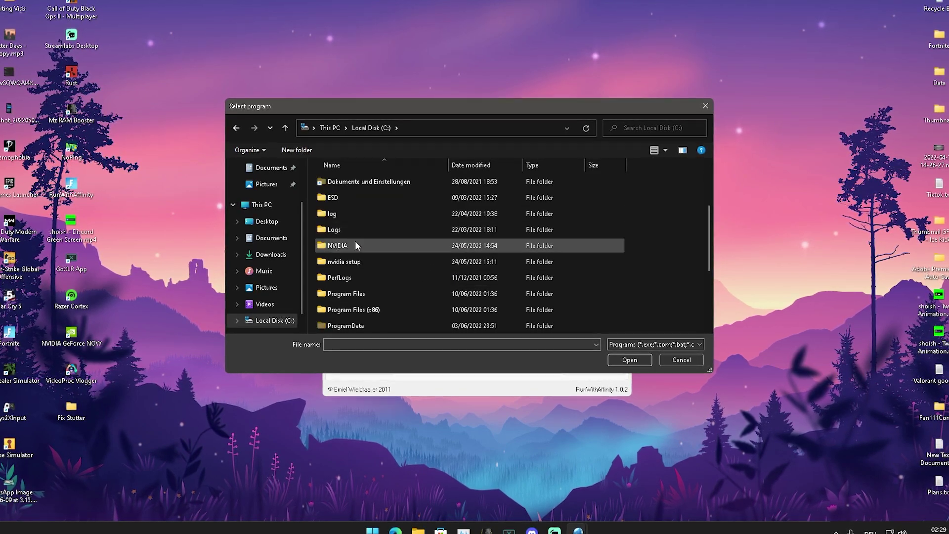
double_click(354, 294)
Select FortniteClient-Win64-Shipping.exe from Epic Games\Fortnite\FortniteGame\Binaries\Win64 as the program.
scroll(353, 239, "down", 2)
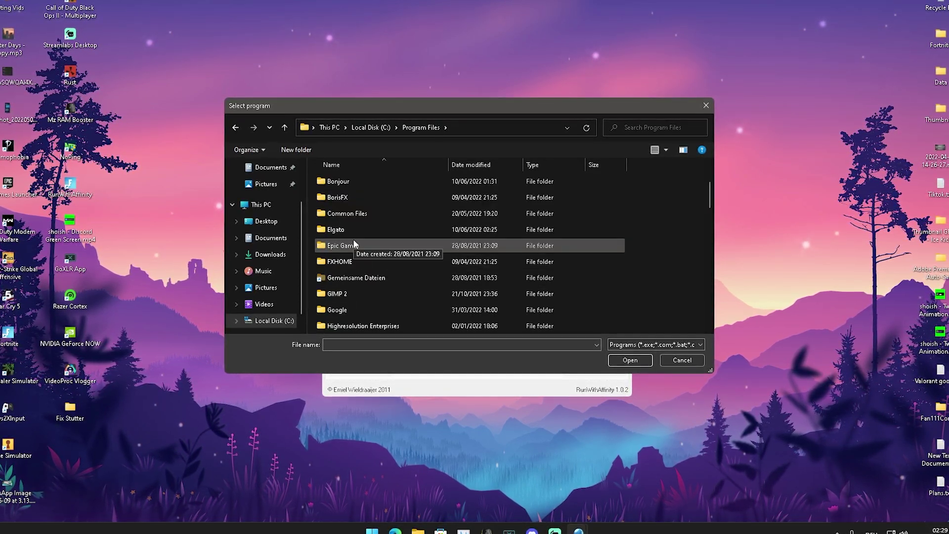
double_click(353, 241)
double_click(340, 185)
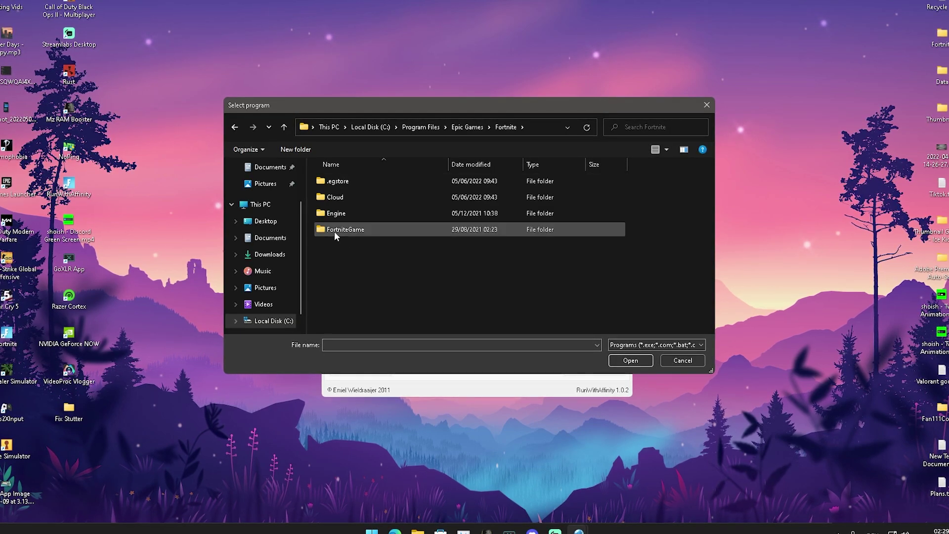
double_click(340, 229)
double_click(330, 180)
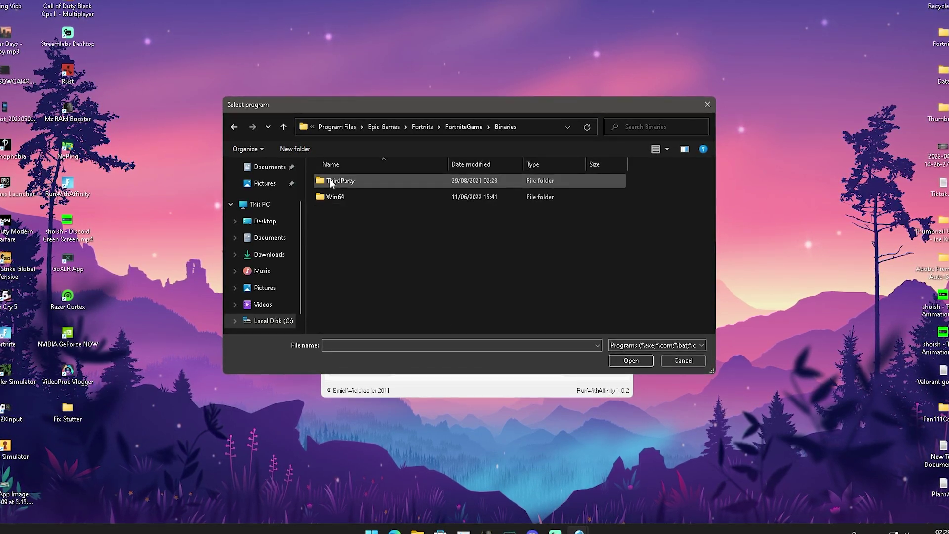
double_click(339, 198)
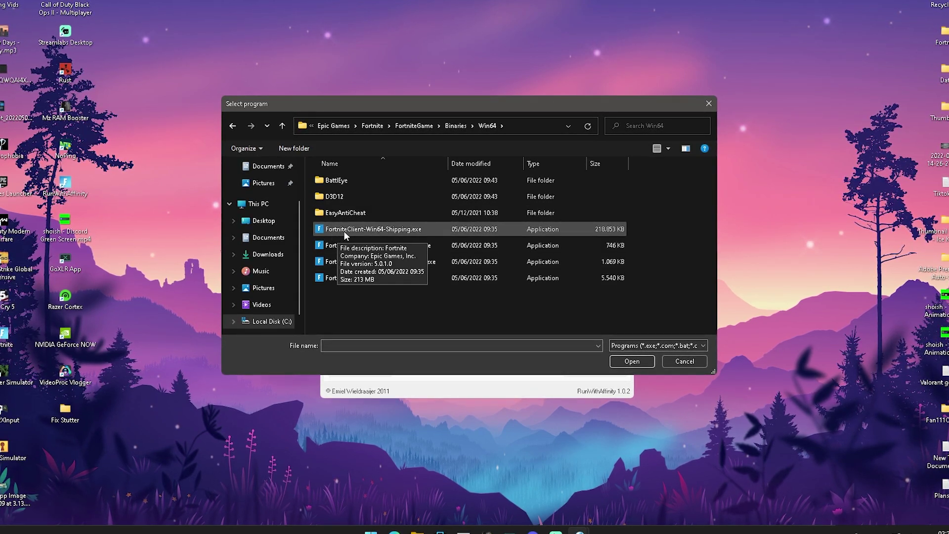
double_click(363, 231)
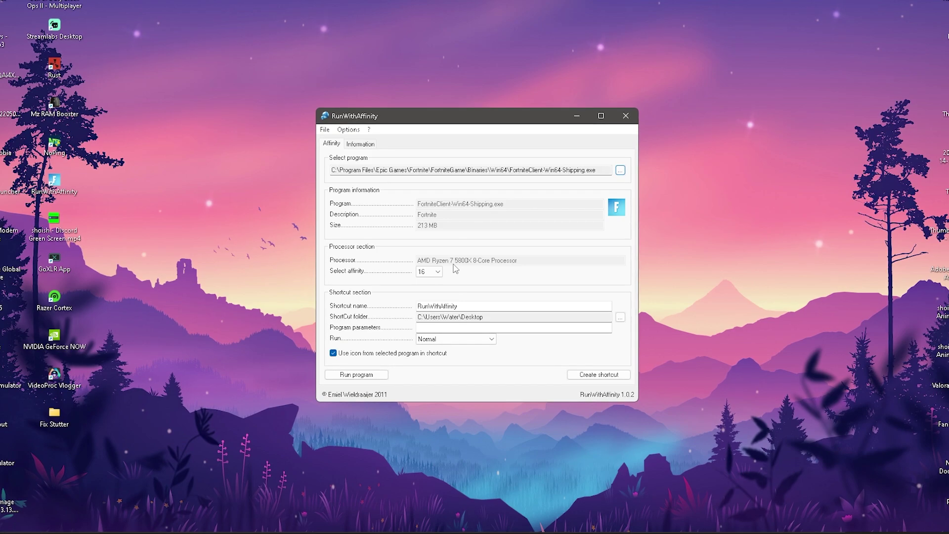
Set affinity to 16 cores and move the new Fortnite-icon shortcut toward the desktop centre.
left_click(437, 273)
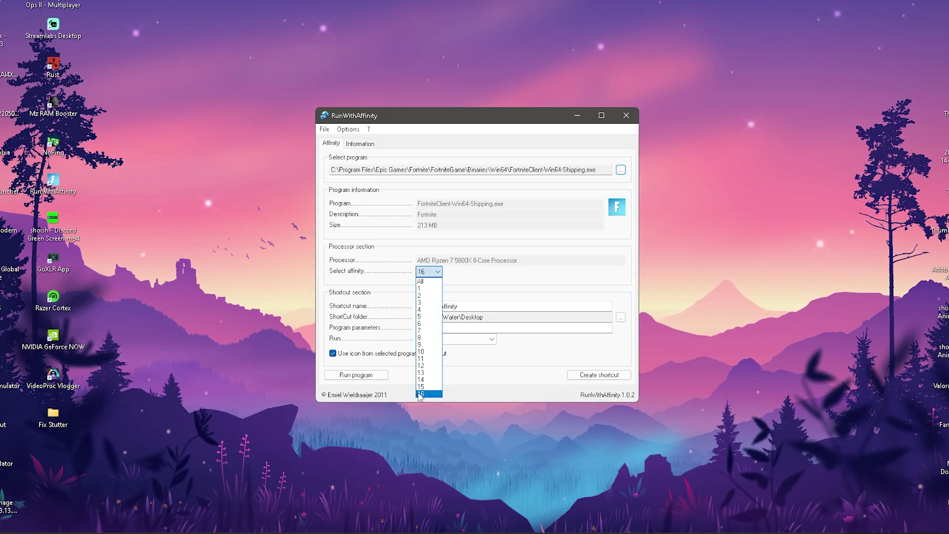
left_click(424, 394)
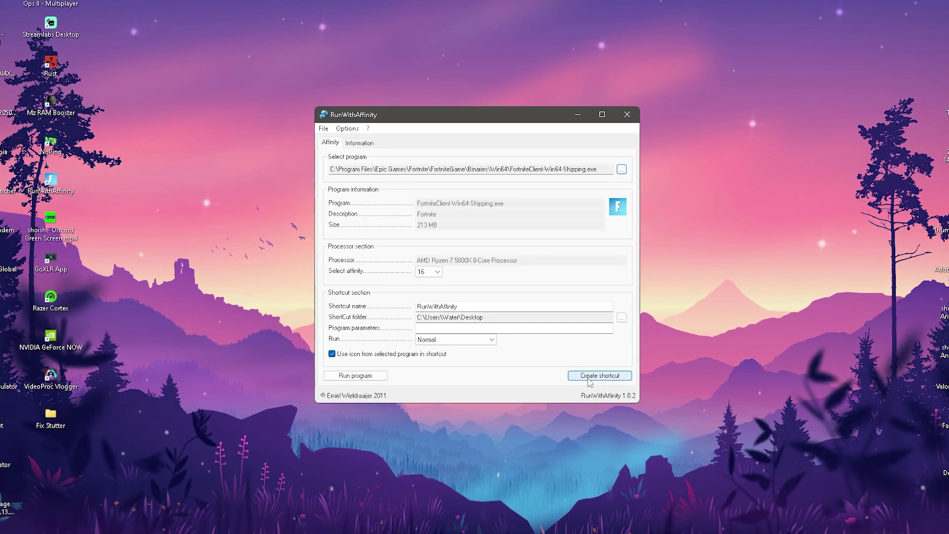
left_click_drag(51, 187, 248, 227)
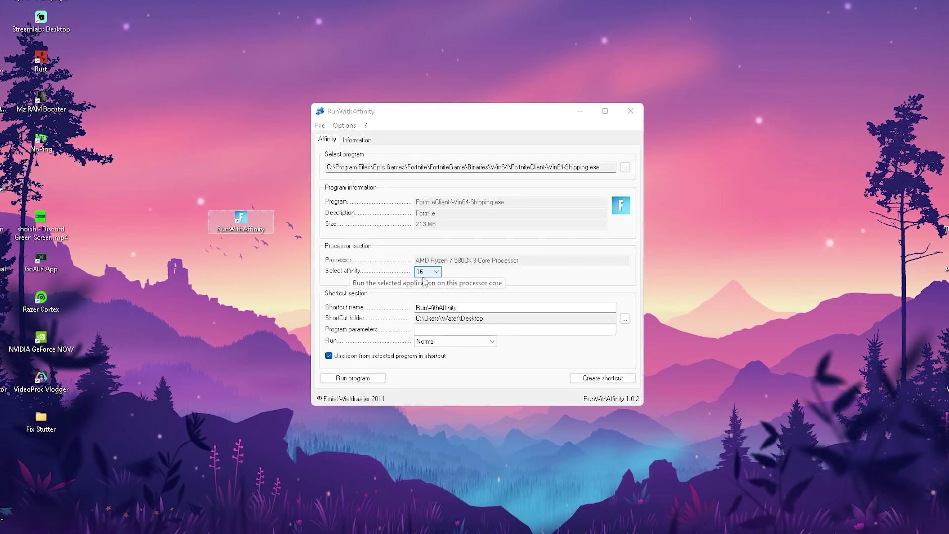
Close RunWithAffinity and place its desktop shortcut in the left icon column.
left_click(631, 111)
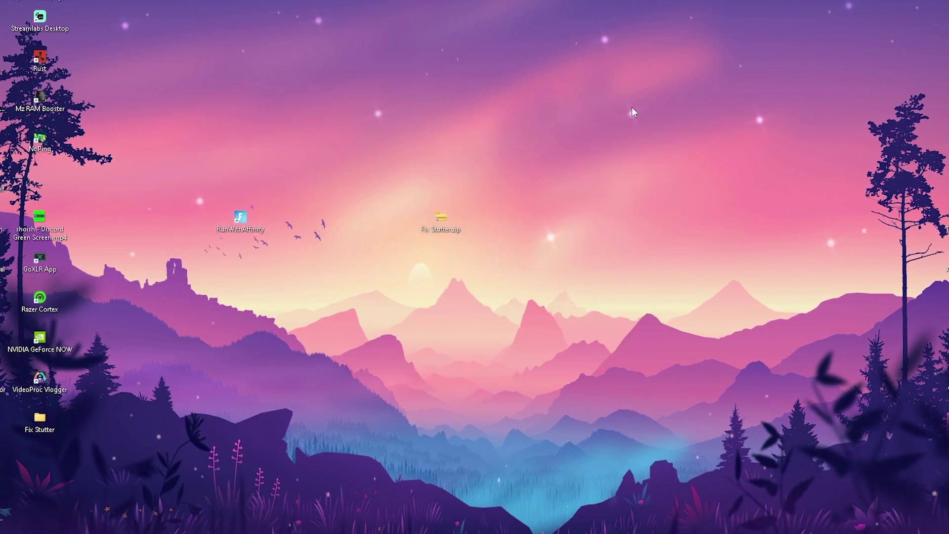
left_click_drag(247, 217, 381, 219)
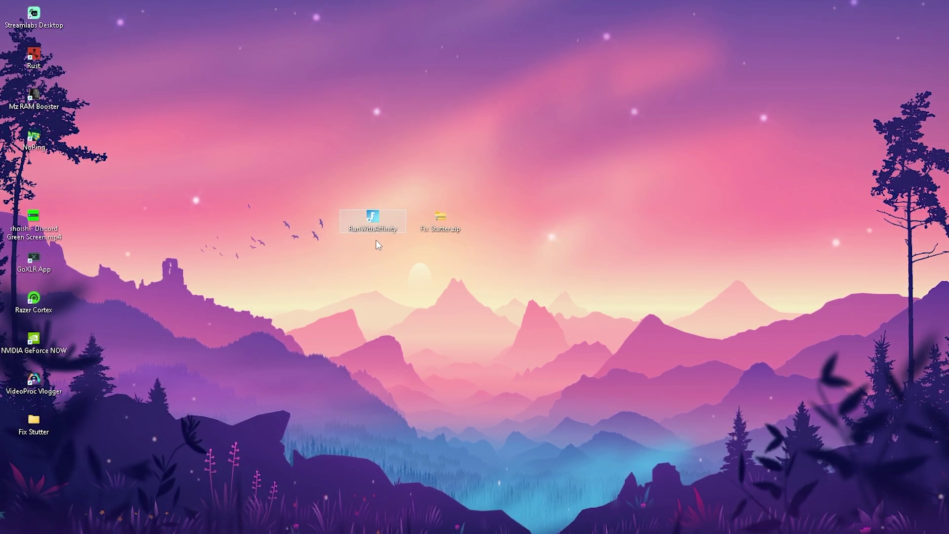
left_click_drag(368, 225, 55, 179)
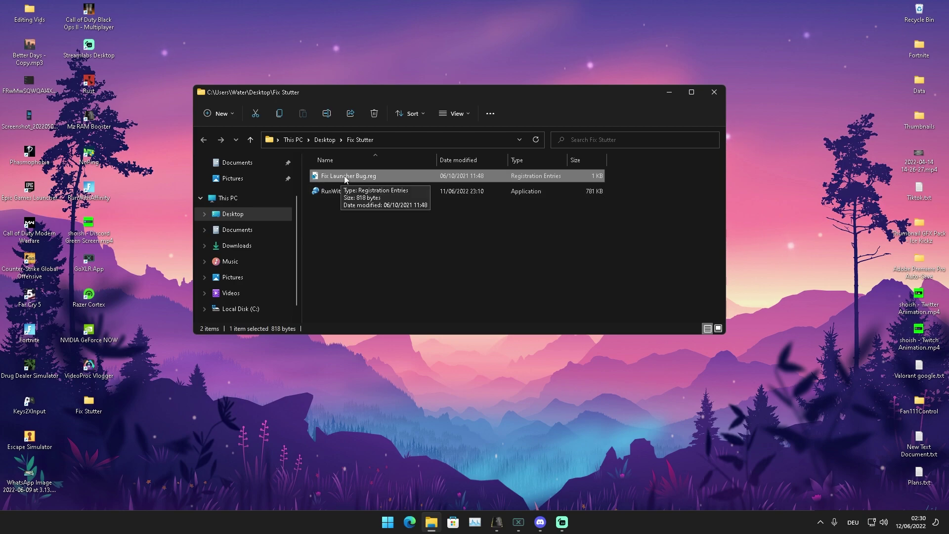
Merge Fix Launcher Bug.reg into the registry, accepting the warning and dismissing the success message.
double_click(347, 178)
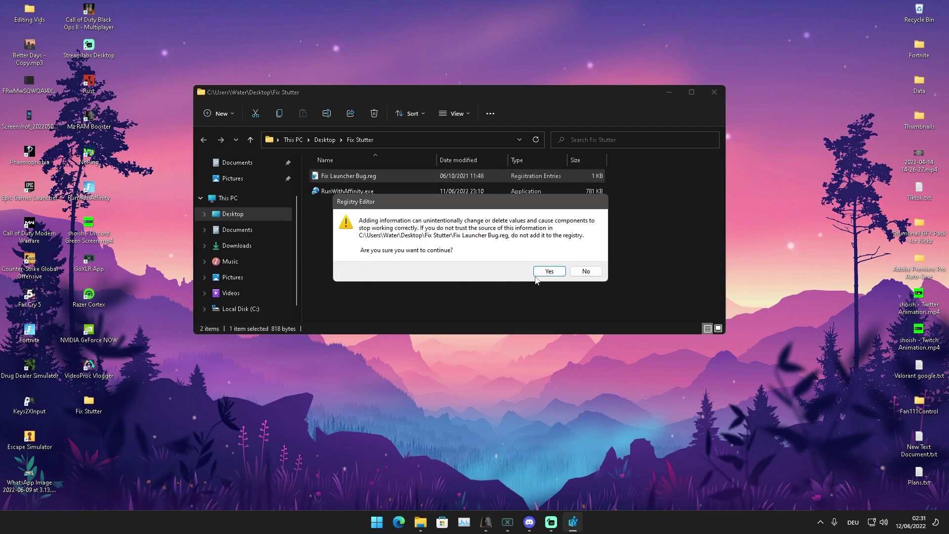
left_click(546, 271)
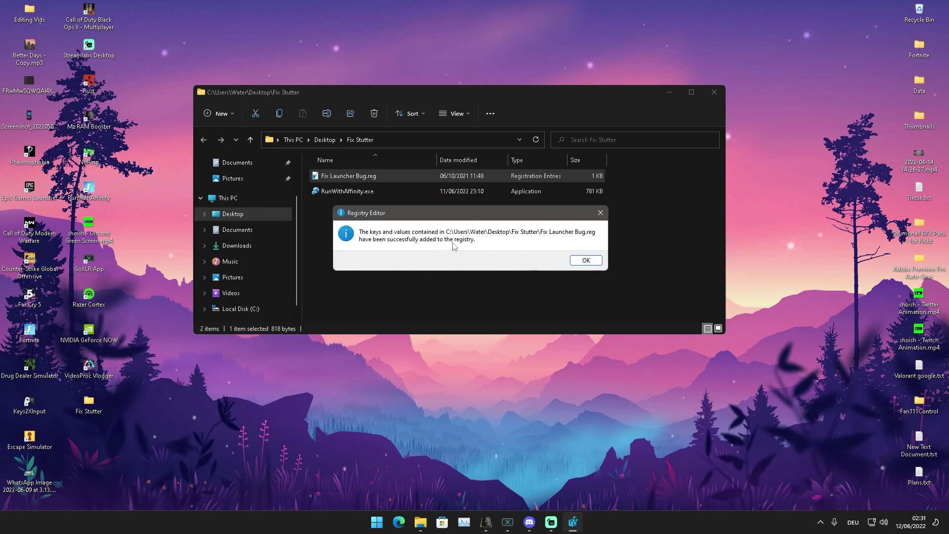
left_click(585, 262)
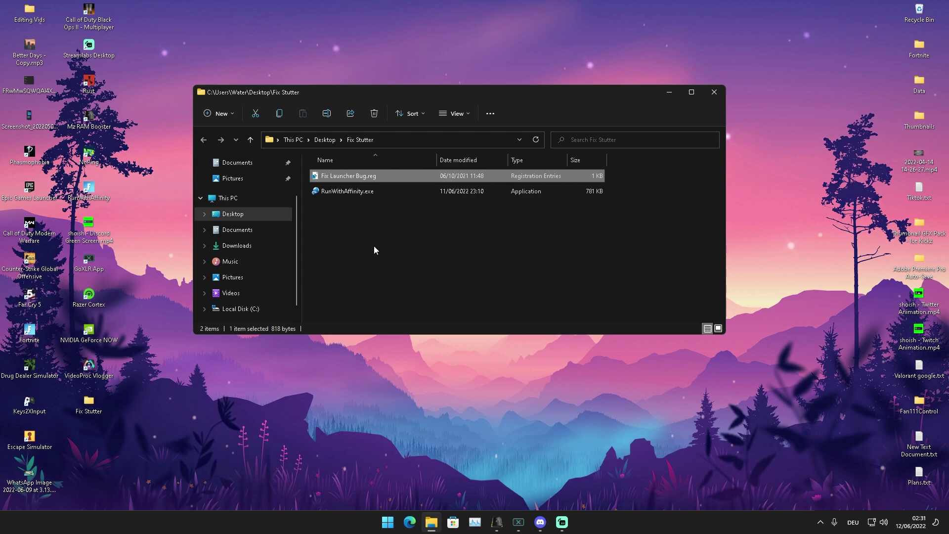